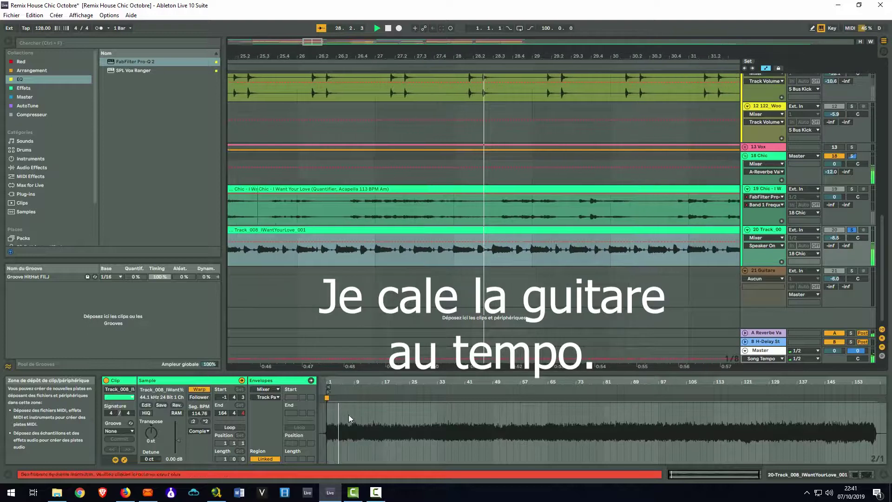
Align the Track_008_IWantYourLove_001 clip to the tempo with warp markers at bars 5 and 3, and play it back.
key("space")
left_click_drag(336, 381, 647, 394)
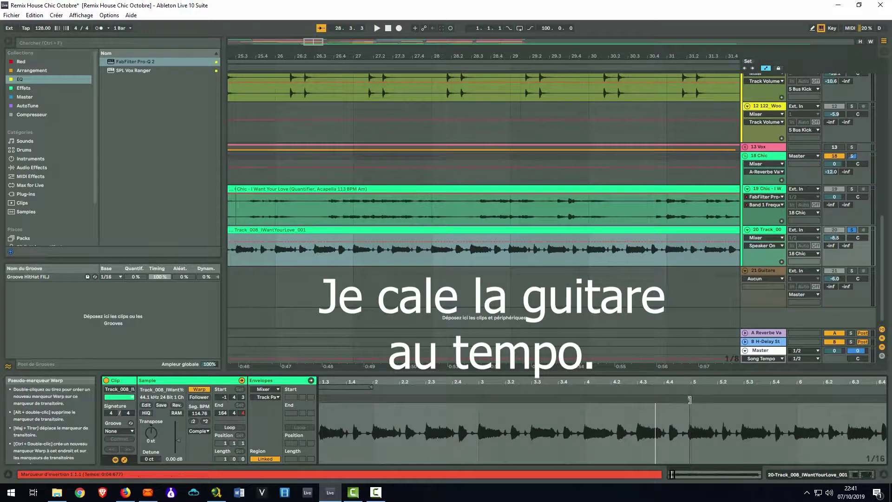
double_click(690, 399)
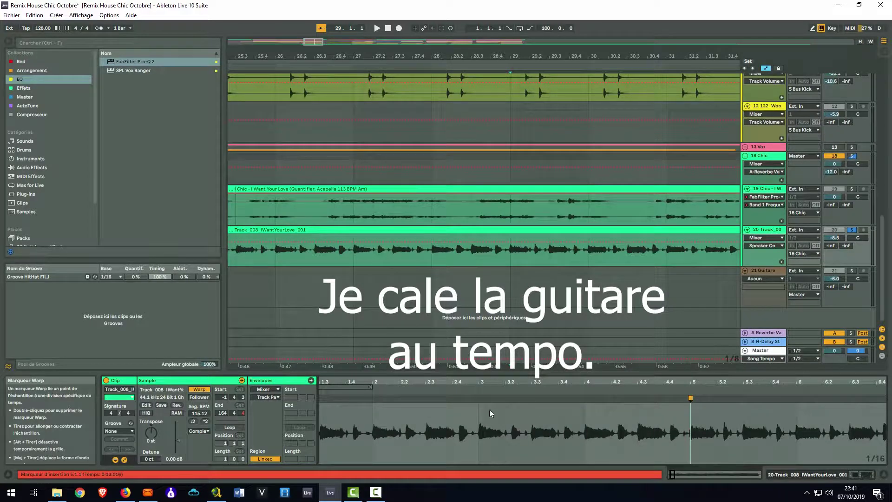
left_click_drag(479, 398, 480, 398)
key("space")
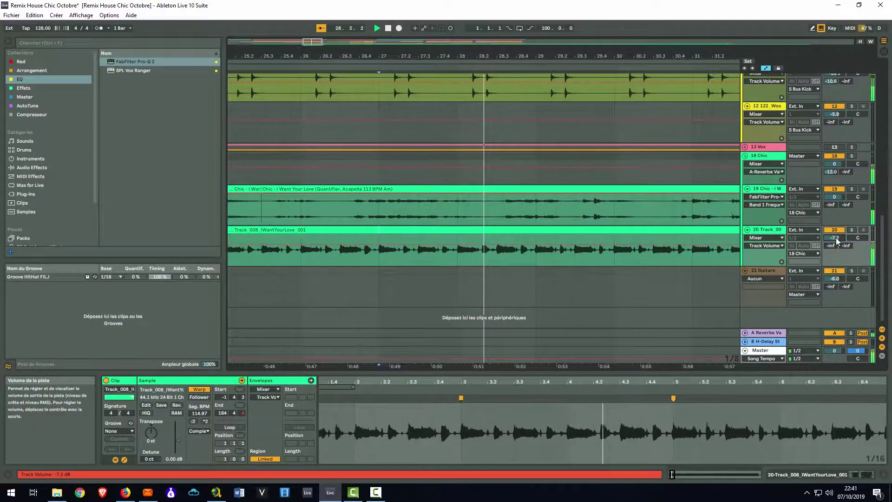
Set the Track_008 track's volume to -6.3 dB and add a warp marker at bar 9 of its clip.
left_click_drag(836, 239, 836, 234)
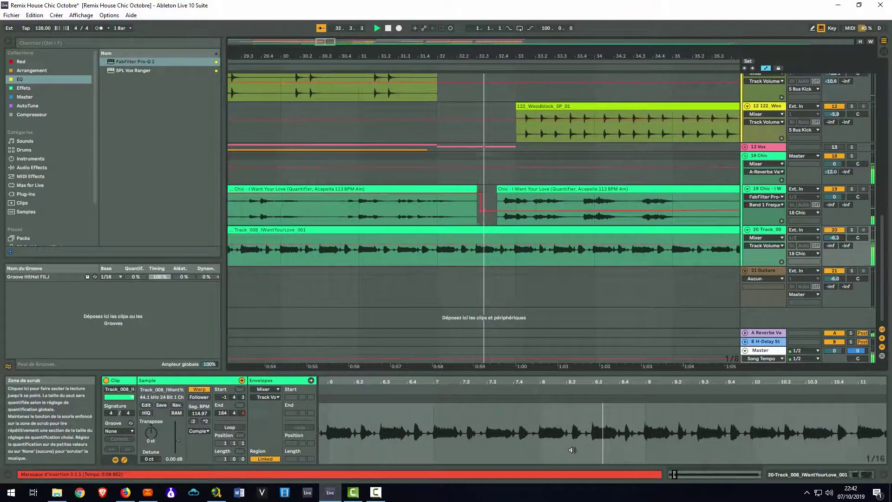
key("space")
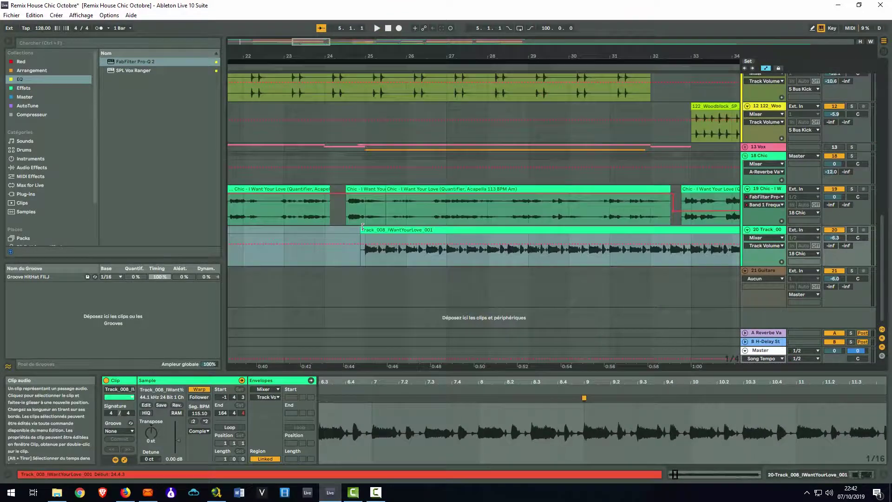
Trim the Track_008 clip to bars 25 to 33 by moving its start, splitting it at bar 33 and deleting the remainder.
left_click_drag(362, 230, 367, 230)
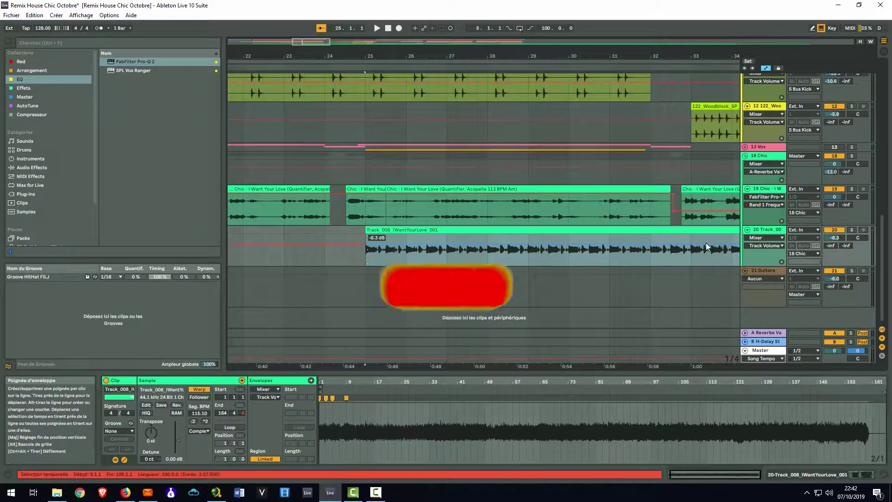
left_click(690, 237)
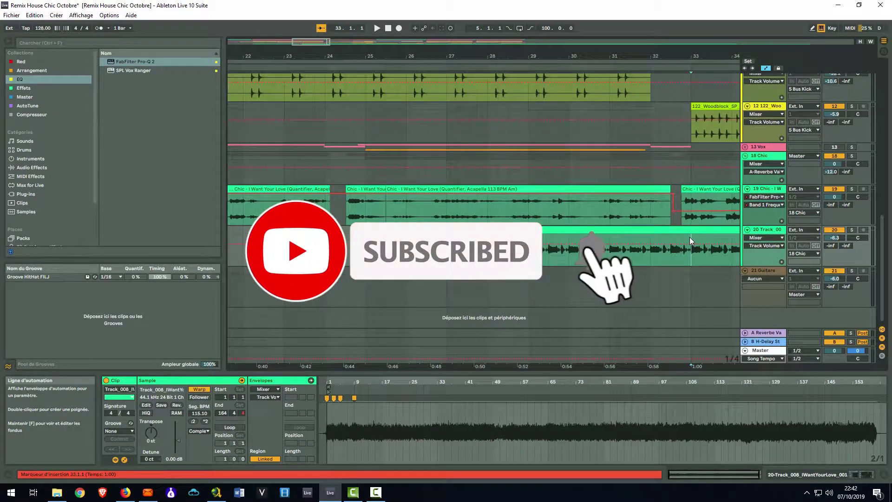
key("ctrl+e")
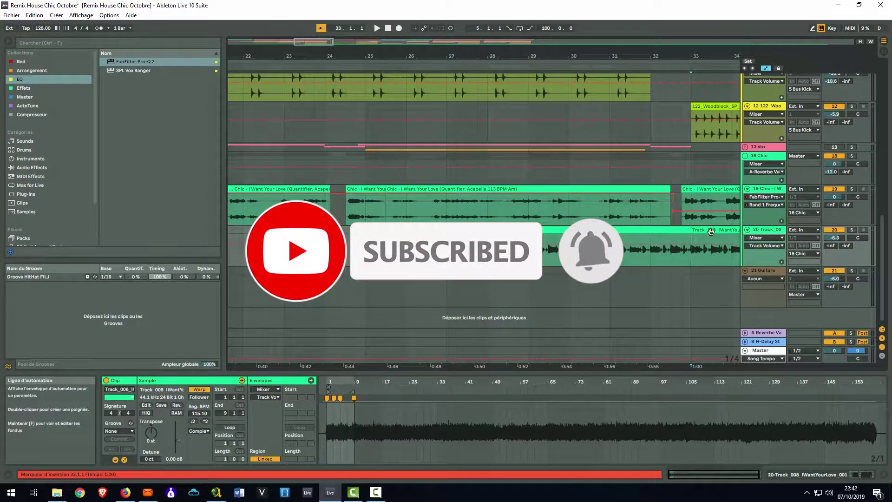
key("Delete")
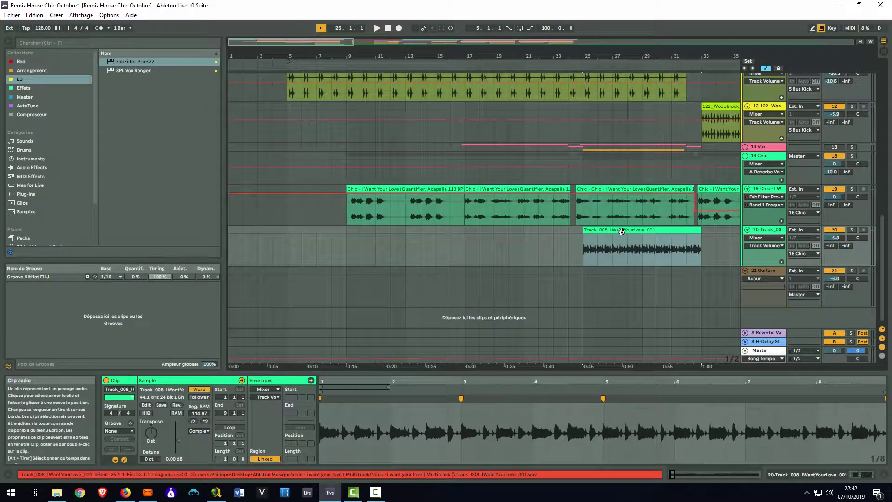
Copy the Track_008 clip to bar 17 on the same track and extend the copy's start back to 16.4.3.
left_click_drag(622, 231, 501, 243)
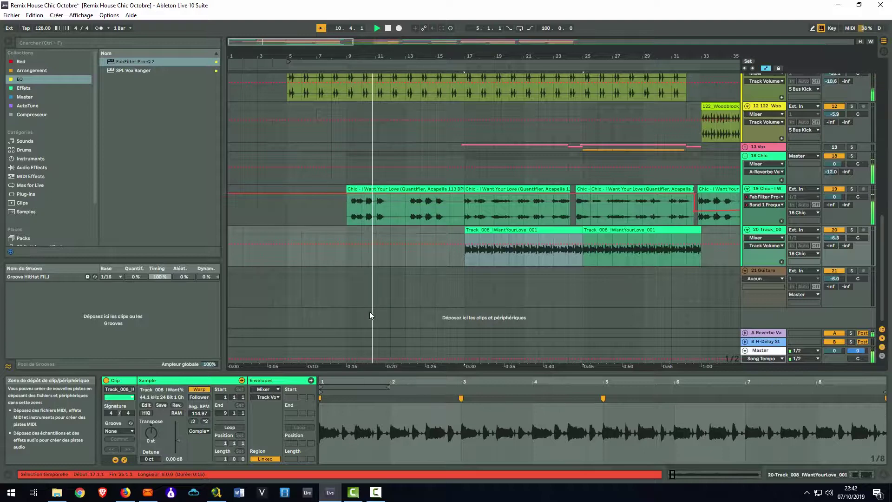
left_click_drag(443, 52, 443, 65)
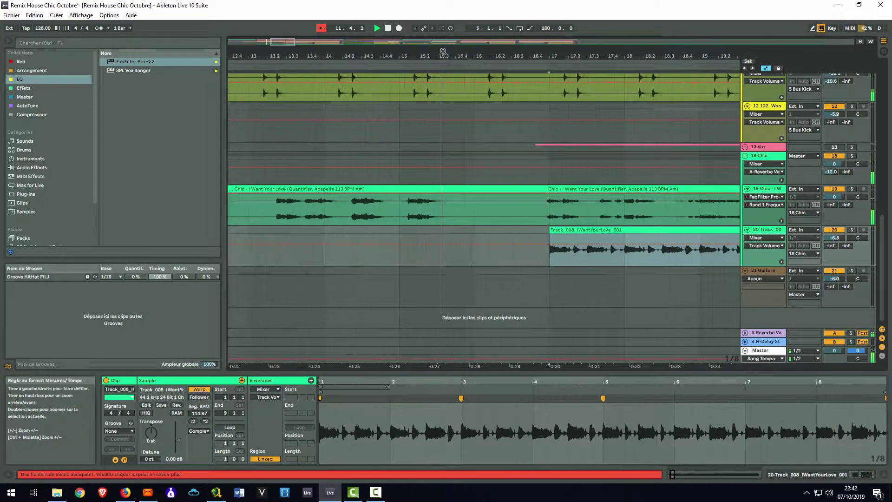
left_click(572, 262)
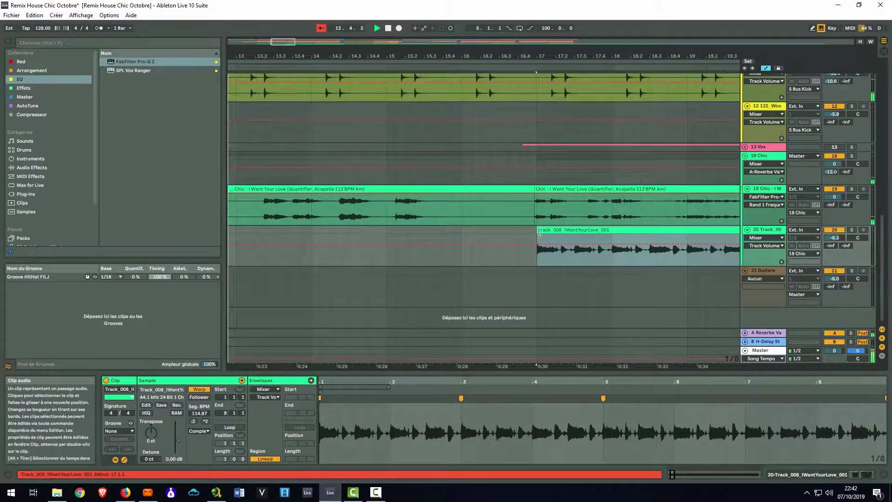
left_click_drag(539, 238, 530, 256)
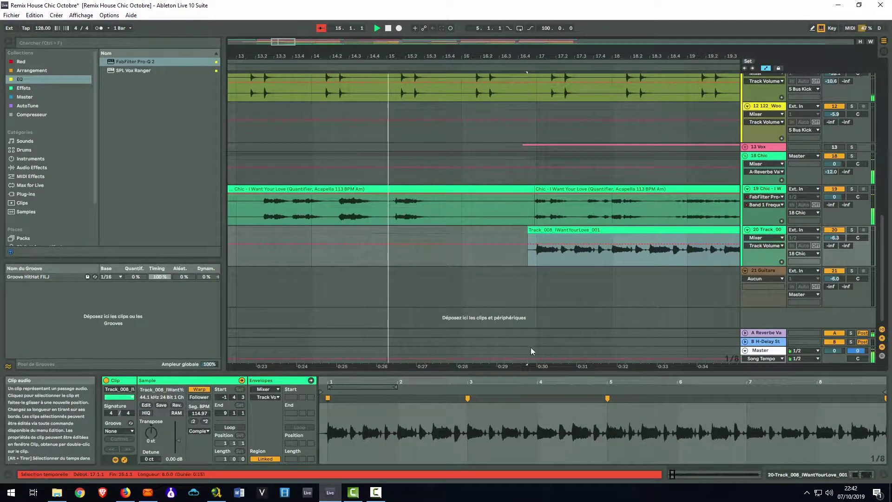
Examine the warp marker alignment of both Track_008 clips during playback, then stop playback.
left_click_drag(525, 55, 385, 14)
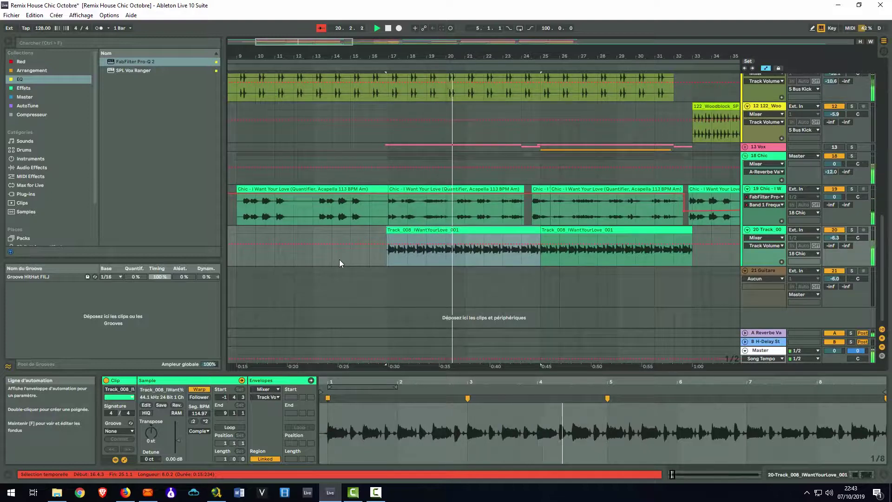
left_click_drag(615, 382, 401, 381)
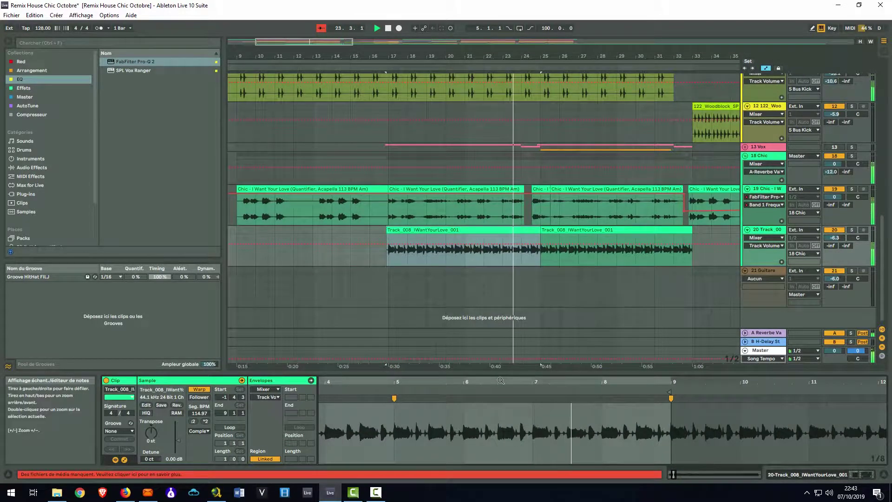
left_click_drag(501, 387, 501, 380)
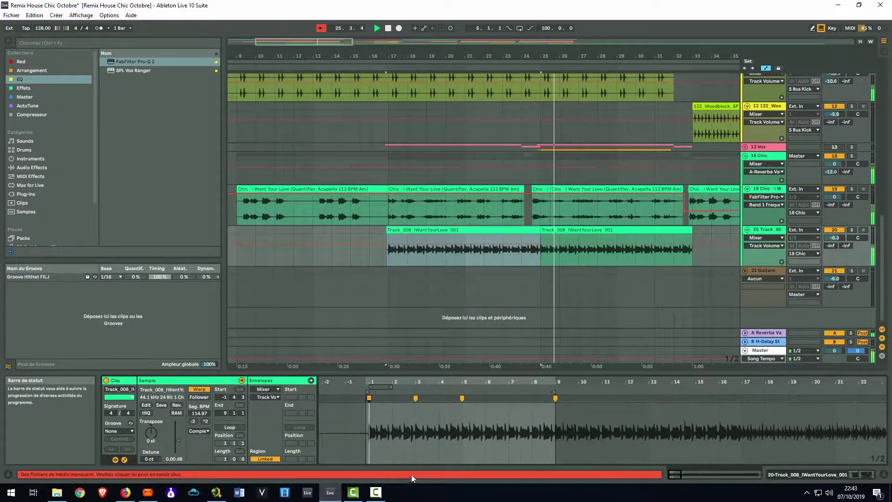
left_click(586, 231)
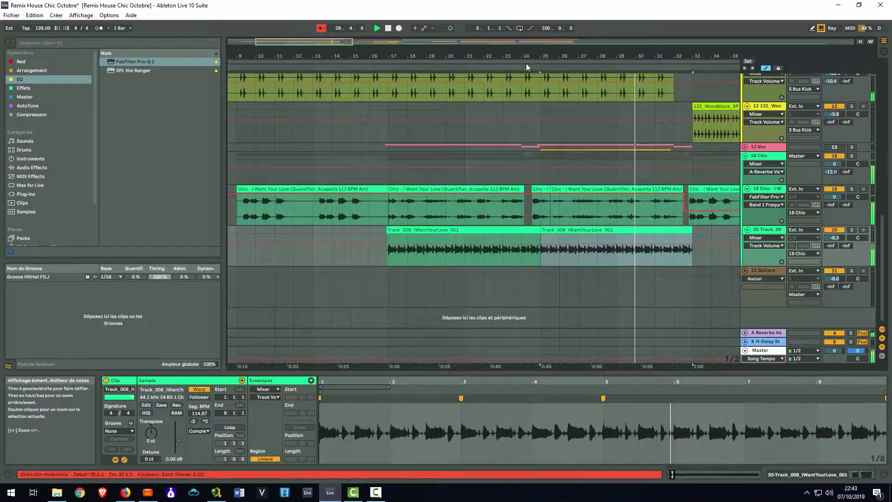
left_click_drag(546, 58, 548, 55)
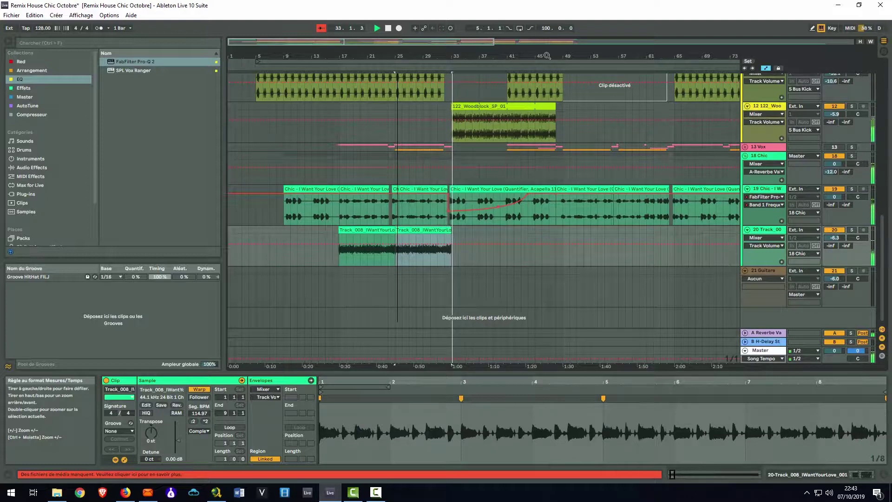
key("space")
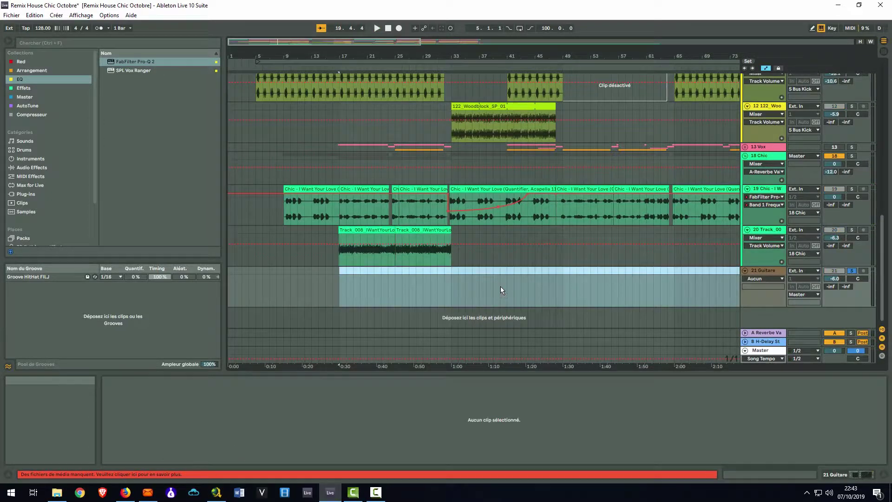
Place the Track_007_IWantYourLove_001 audio on the Guitare track starting at bar 17 and audition it.
left_click_drag(500, 288, 340, 288)
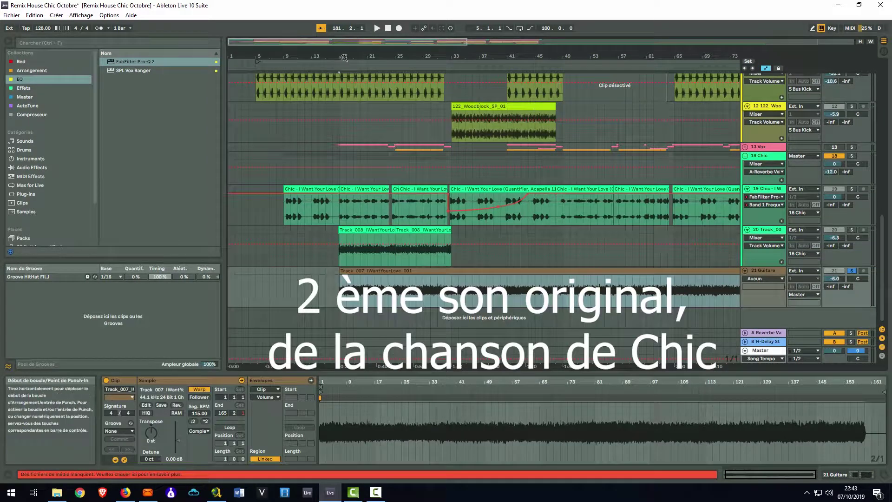
mouse_move(345, 57)
left_mouse_down()
mouse_move(354, 66)
mouse_move(345, 56)
left_mouse_up()
key("space")
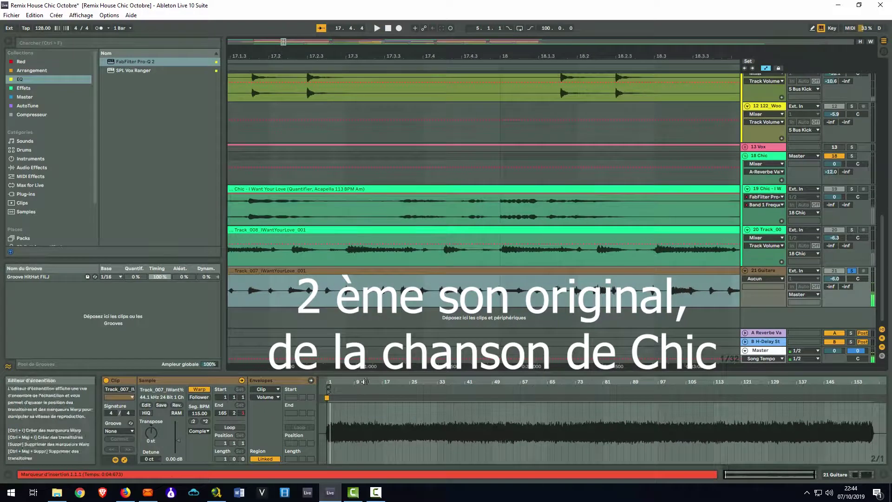
Play the arrangement with the Track_008 track muted and set the Guitare track's volume to -1.9 dB.
left_click_drag(342, 379, 367, 411)
key("space")
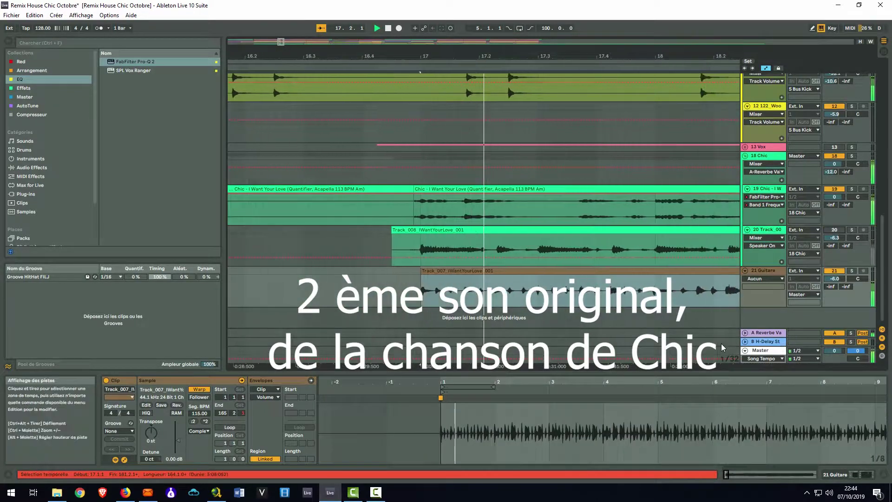
left_click(835, 279)
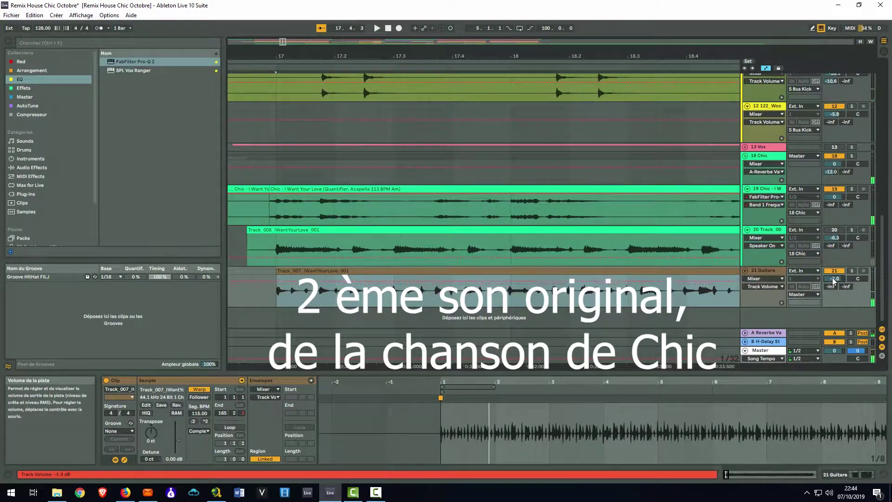
key("space")
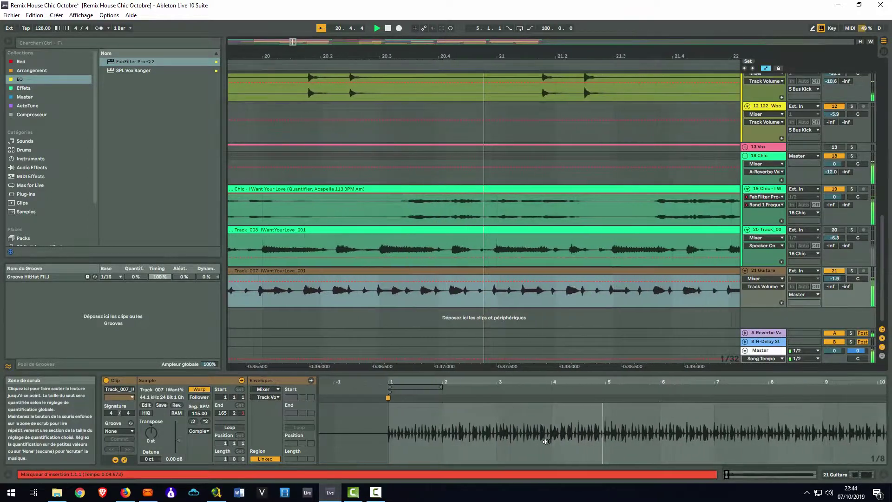
Align the Track_007 clip to the tempo with warp markers at bars 5 and 9 of its sample.
mouse_move(595, 381)
left_mouse_down()
mouse_move(596, 409)
mouse_move(576, 349)
left_mouse_up()
left_click(595, 400)
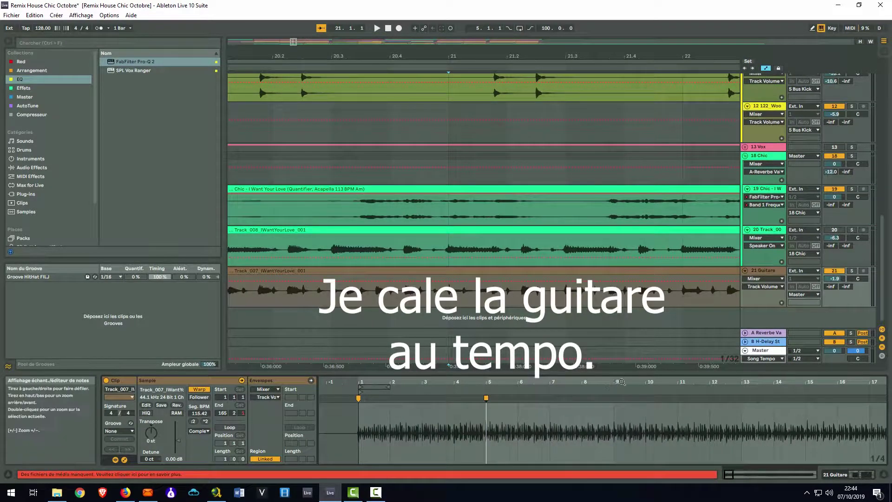
mouse_move(614, 382)
left_mouse_down()
mouse_move(576, 418)
mouse_move(557, 343)
left_mouse_up()
left_click_drag(557, 383, 557, 358)
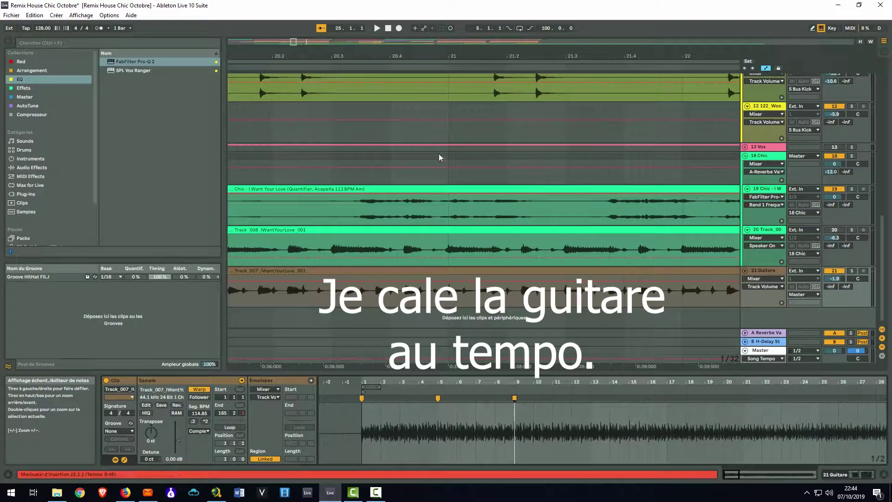
Split the Track_007 clip at bar 25 of the arrangement and delete the part after the split.
left_click_drag(476, 54, 461, 53)
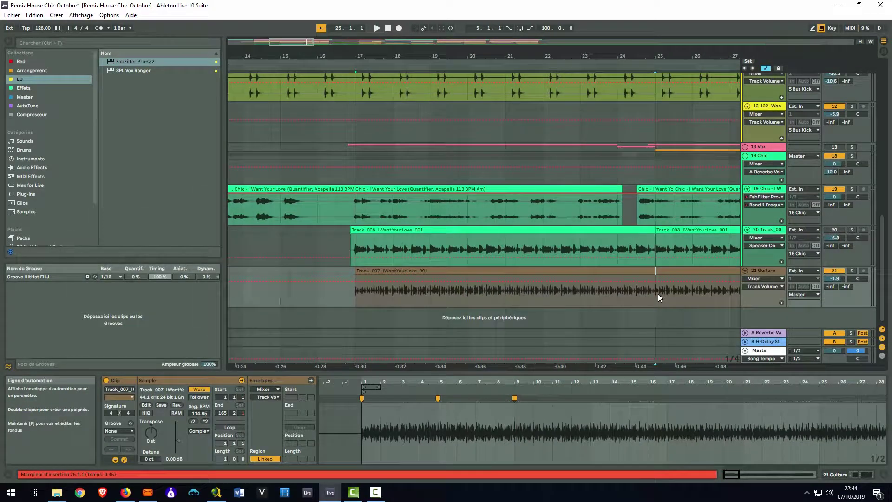
left_click(656, 294)
key("ctrl+e")
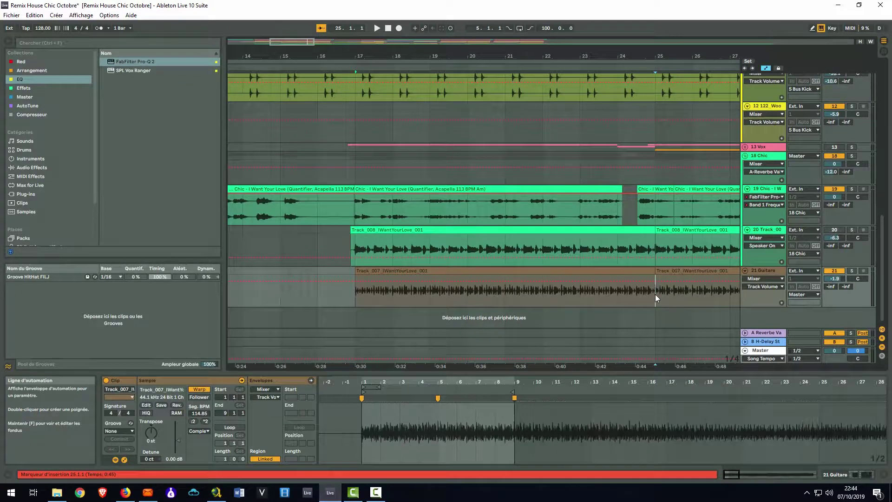
left_click(674, 271)
key("Delete")
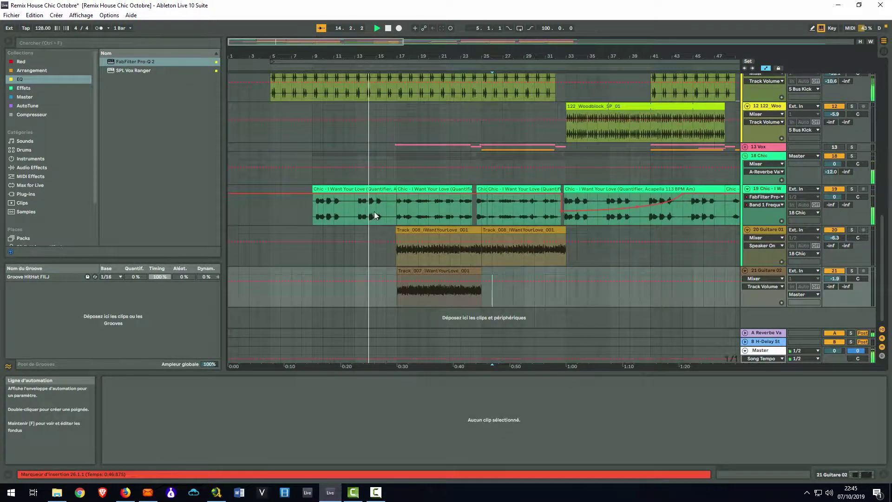
Duplicate the Track_007 clip so the copy starts at bar 25, and set the Guitare 02 track's volume to -7.1 dB.
left_click_drag(422, 52, 423, 51)
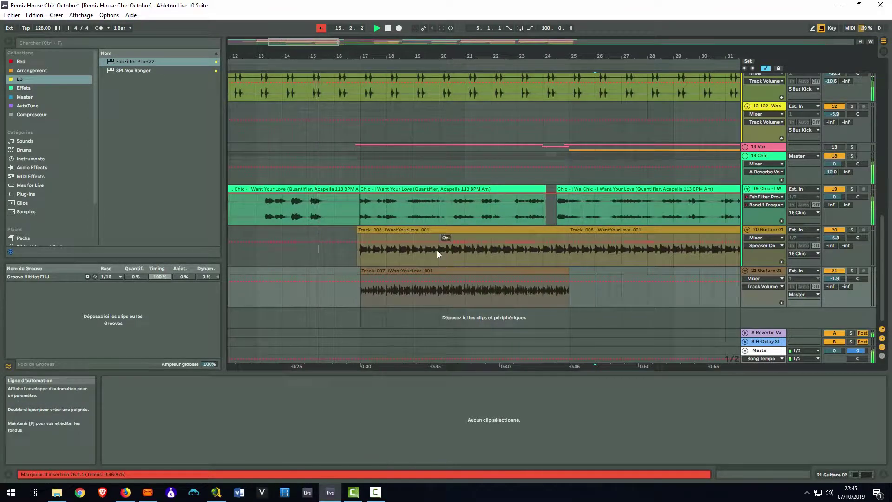
left_click(439, 271)
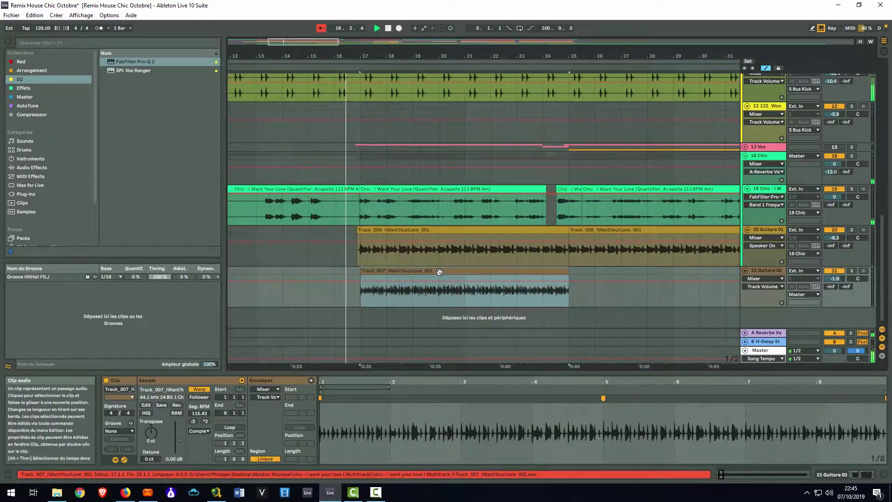
key("ctrl+d")
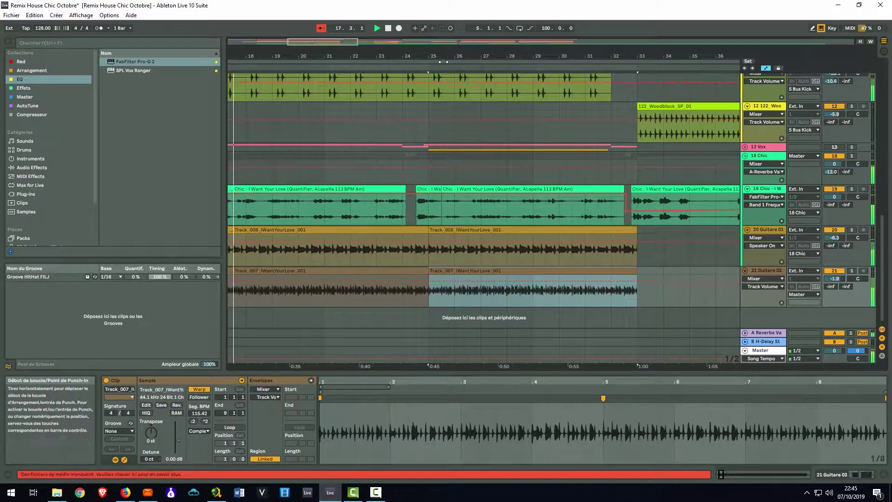
scroll(839, 282, "down", 2)
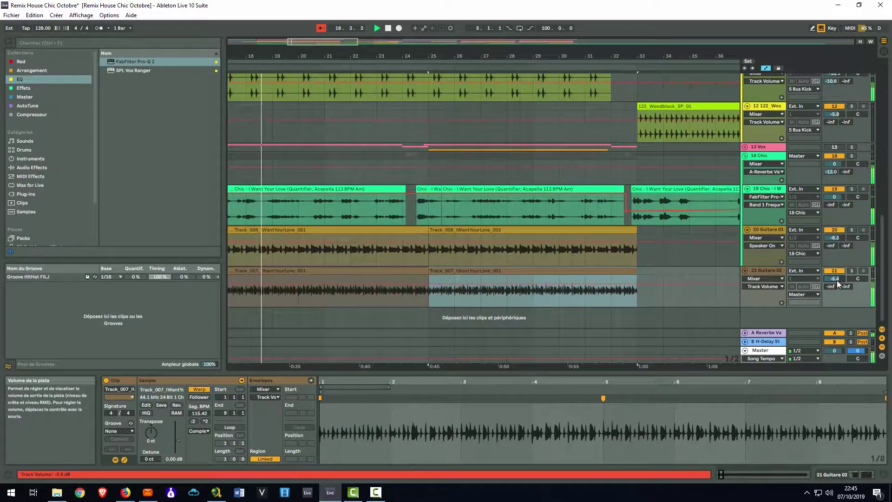
scroll(837, 279, "up", 1)
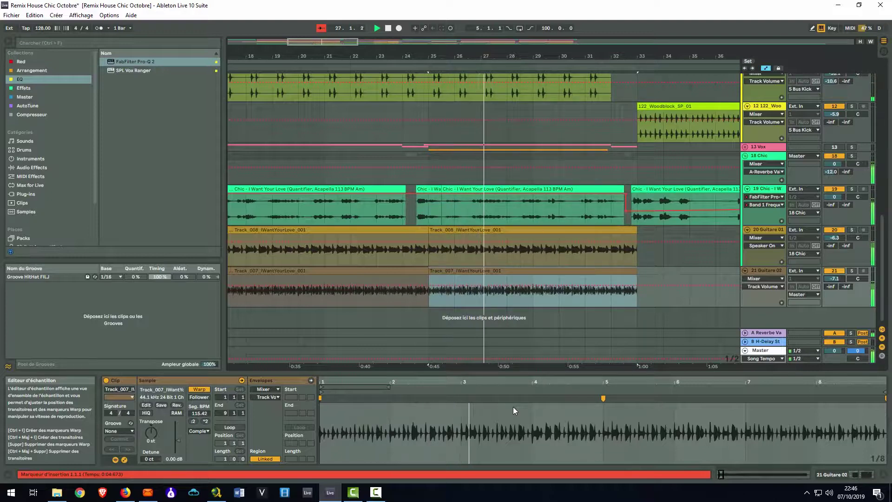
Shorten the second Track_008 clip on Guitare 01 so it ends with the vocal clip above it.
left_click_drag(634, 231, 625, 231)
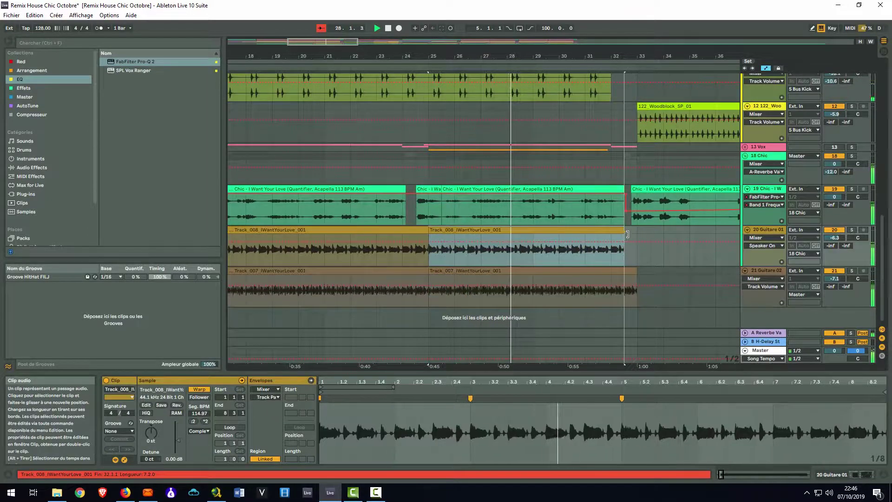
Shorten the second Track_007 clip to end with the vocal clip, and extend the second Track_008 clip to bar 33.
left_click_drag(636, 272, 625, 276)
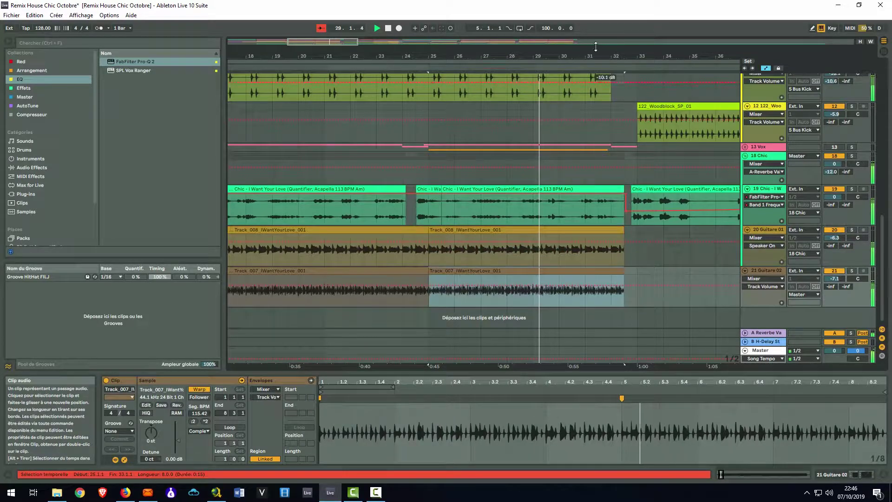
left_click_drag(601, 58, 600, 50)
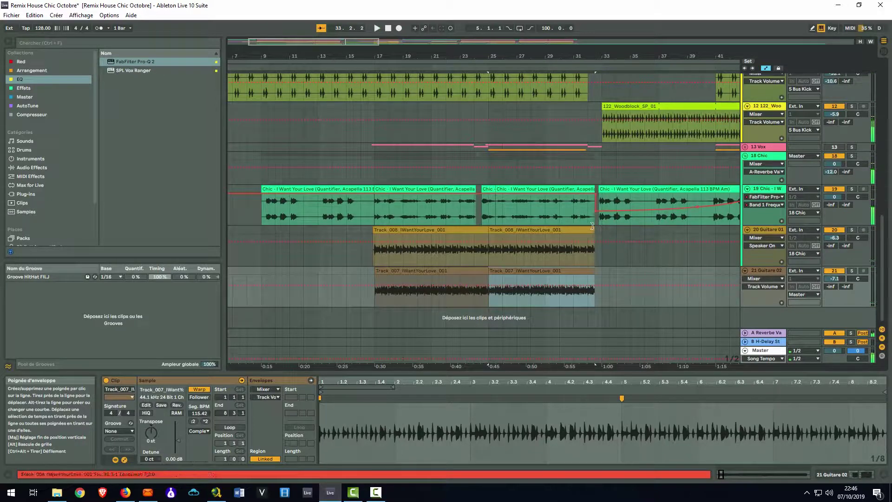
left_click_drag(593, 230, 597, 230)
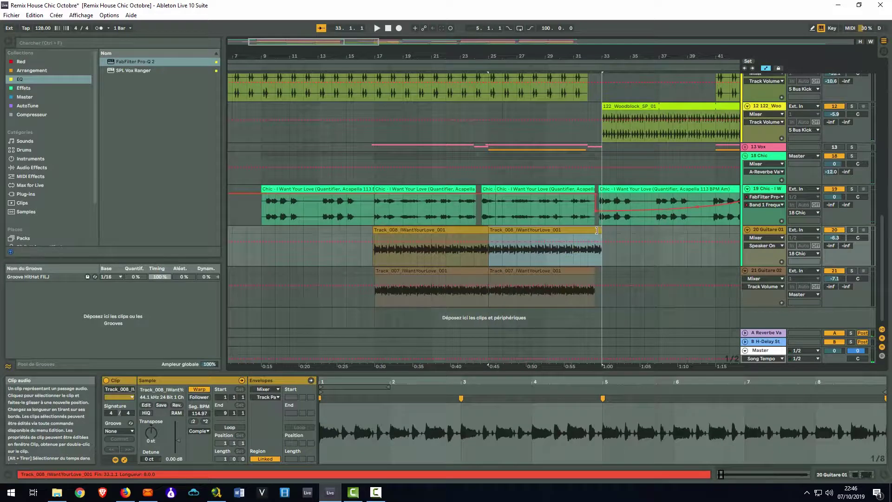
left_click(547, 64)
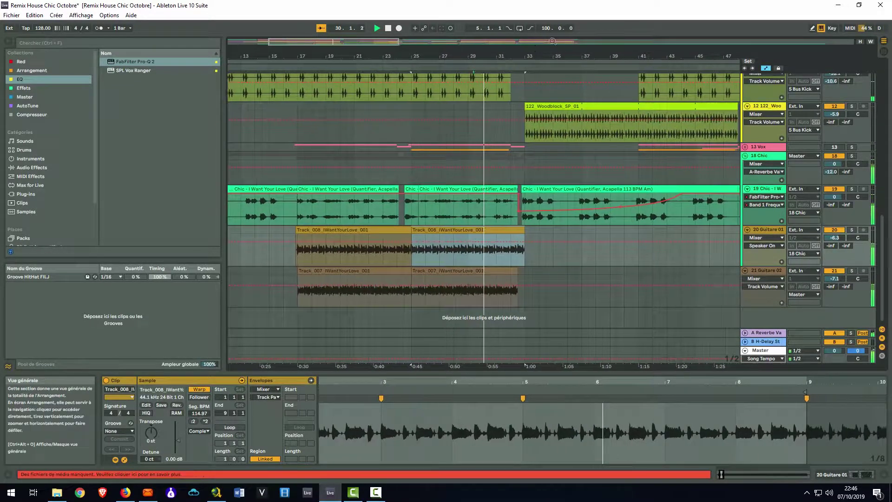
left_click_drag(537, 54, 521, 54)
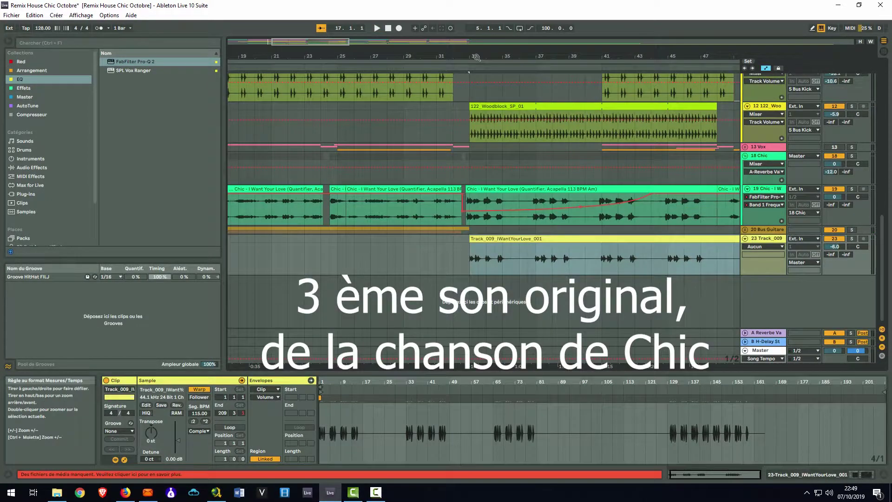
Move the Track_009 clip to start at 32.4.3 in line with the acapella, and play it back to check the timing.
left_click_drag(476, 56, 581, 228)
left_click_drag(529, 247, 491, 248)
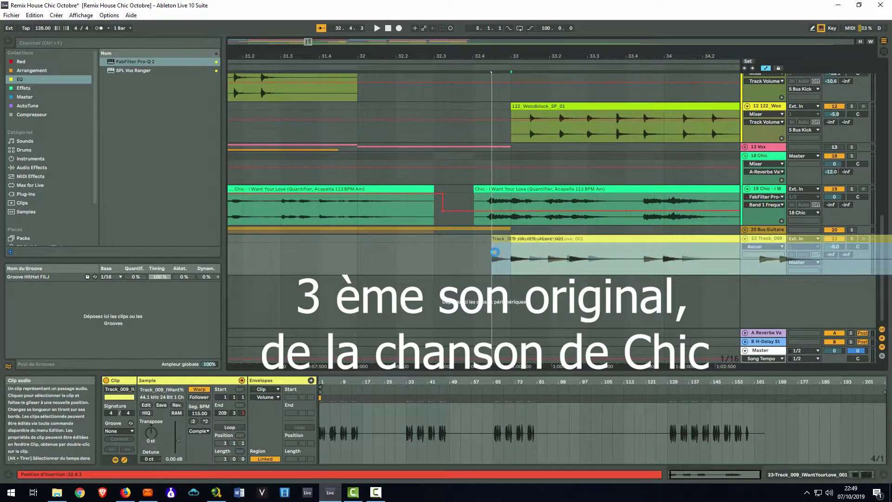
key("space")
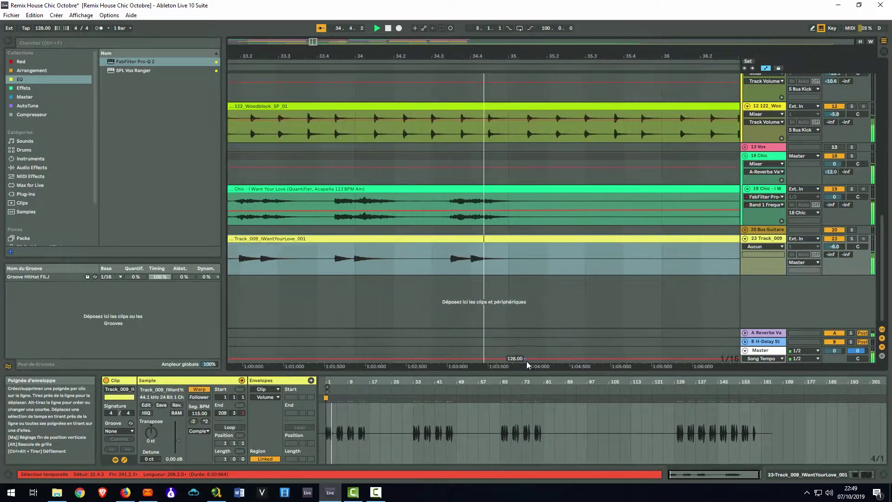
key("space")
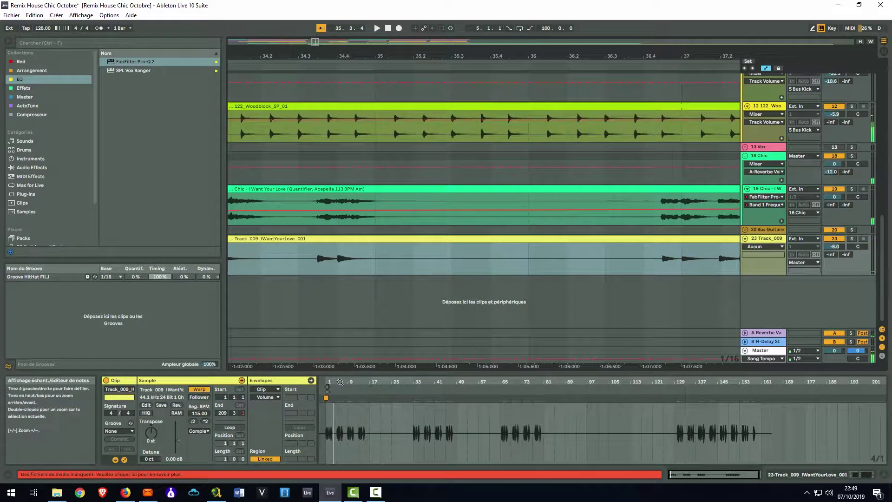
Align the Track_009 bell clip to the tempo with warp markers at 2, 2.4, 2.4.3 and 5 of its sample.
left_click_drag(341, 380, 238, 405)
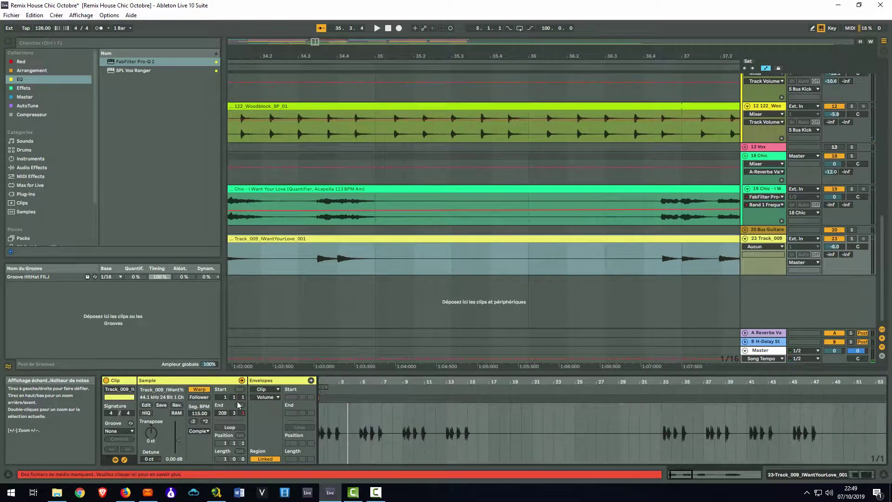
left_click_drag(364, 379, 511, 428)
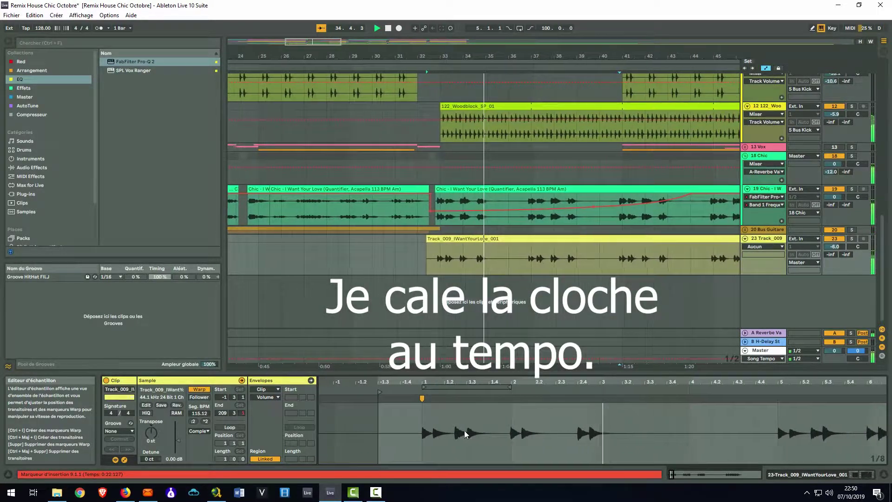
key("space")
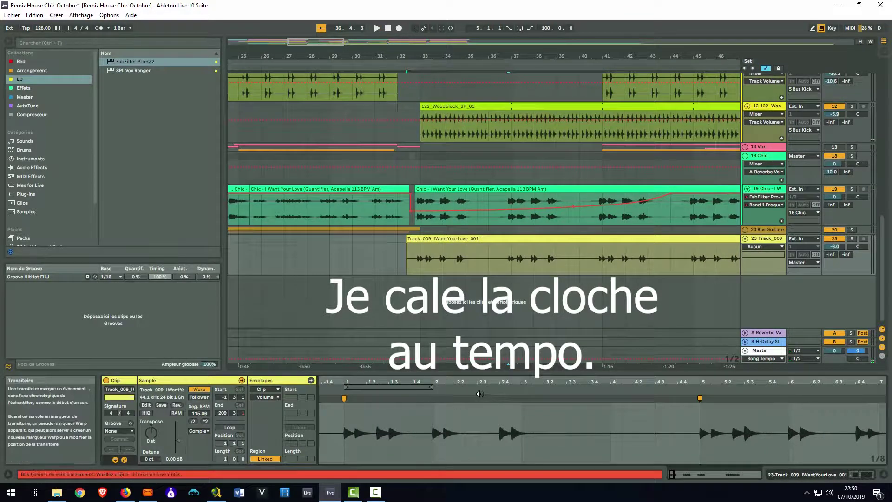
double_click(500, 397)
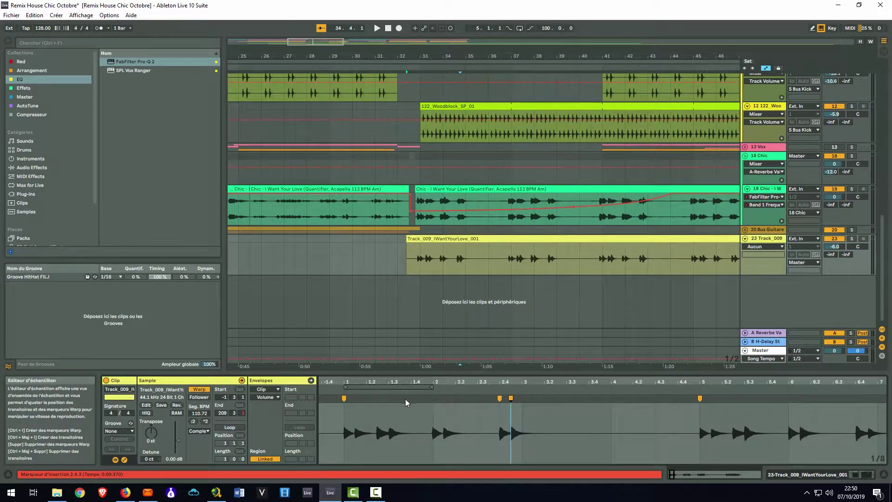
left_click(434, 399)
key("space")
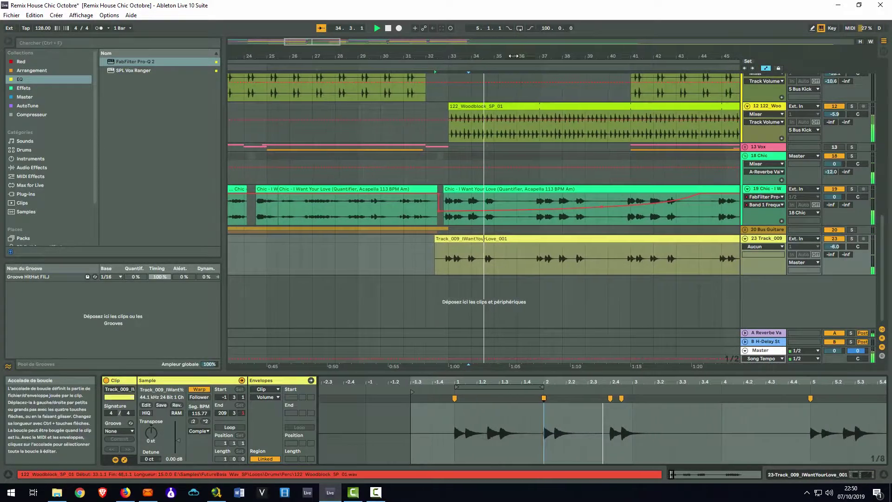
left_click_drag(511, 54, 510, 53)
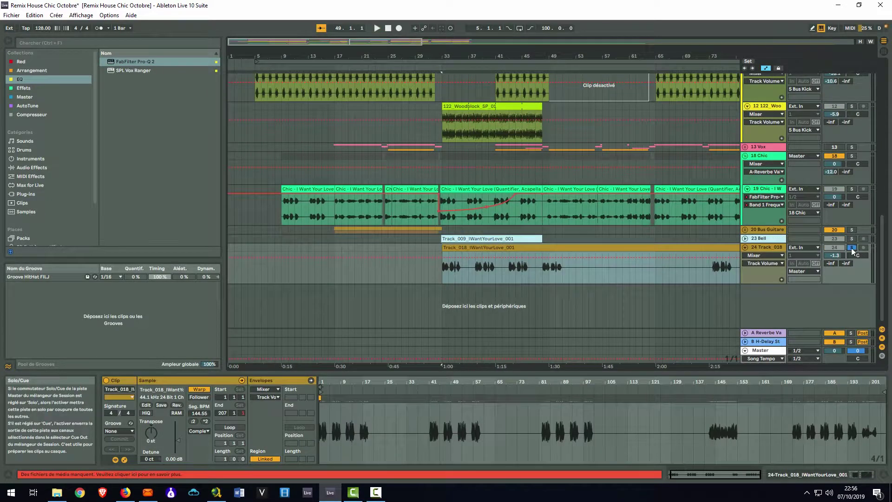
Play the Track_018 clip, then extend its start two beats before bar 33 and shift it slightly earlier against the acapella.
key("space")
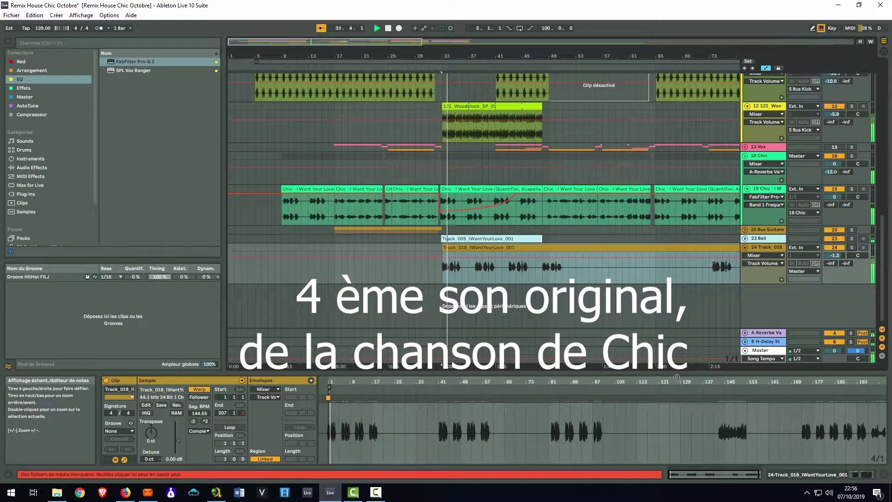
key("space")
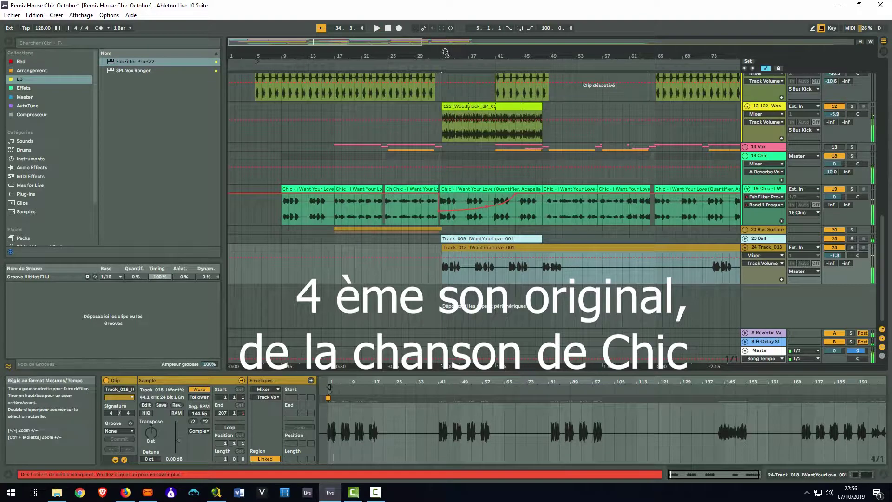
left_click_drag(445, 52, 515, 250)
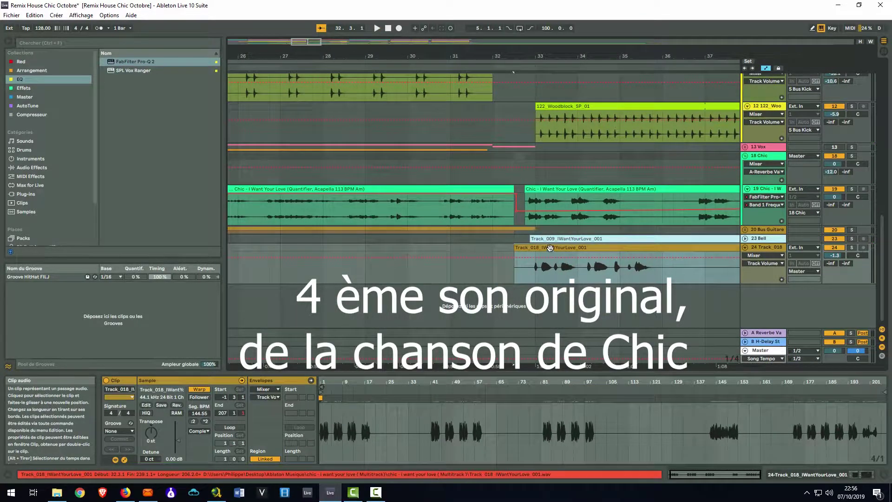
left_click_drag(557, 58, 536, 248)
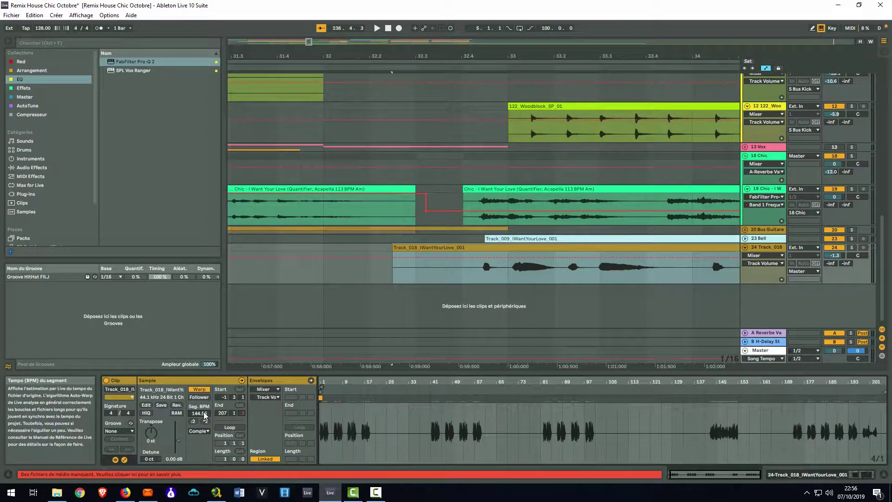
Set the Track_018 clip's segment tempo to 115 BPM and check its timing by playback.
left_click_drag(204, 415, 204, 415)
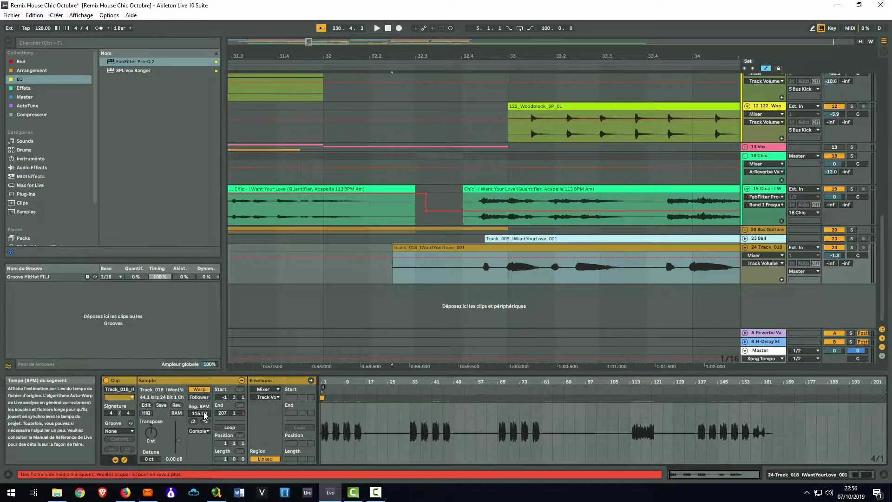
key("space")
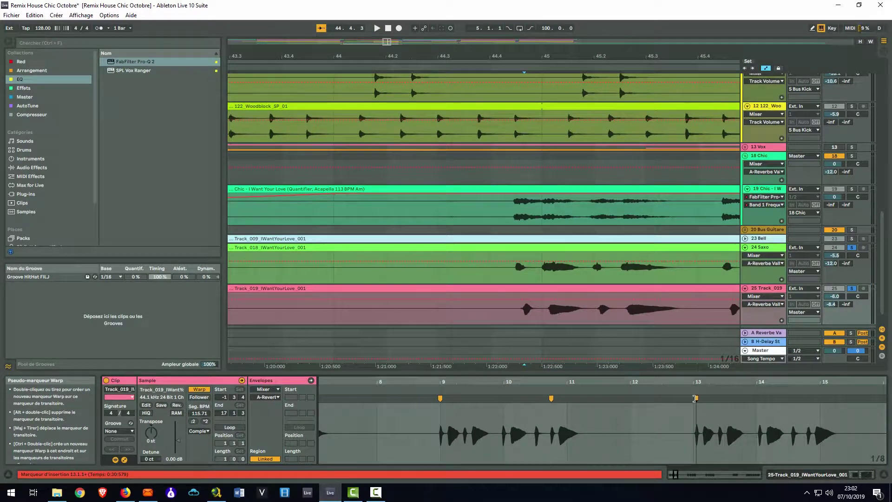
Align the Track_019 clip with the Saxo track by moving its bar 13 warp marker slightly earlier and adjusting the transient late in bar 14.
left_click_drag(695, 398, 694, 398)
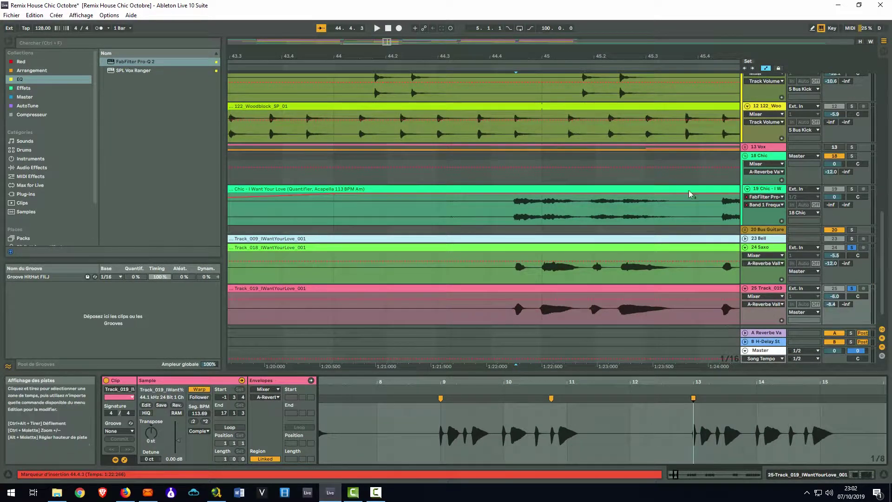
mouse_move(607, 51)
left_mouse_down()
mouse_move(447, 46)
mouse_move(609, 52)
left_mouse_up()
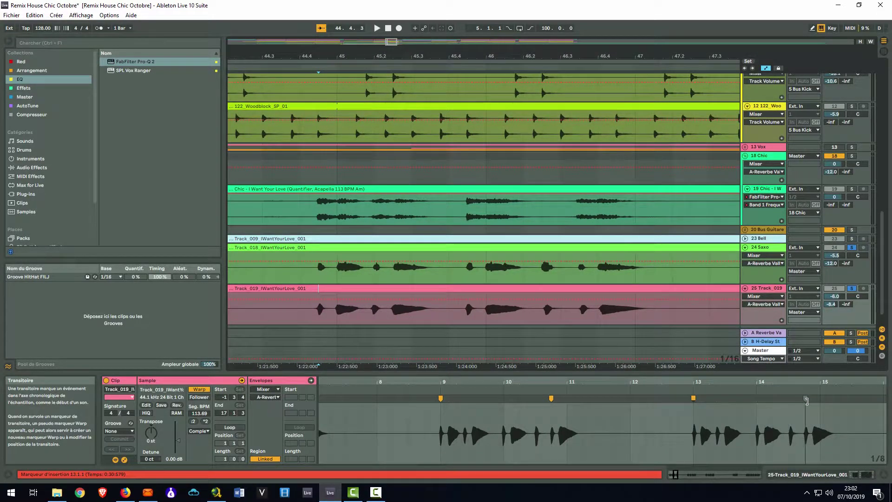
left_click_drag(814, 400, 806, 400)
key("space")
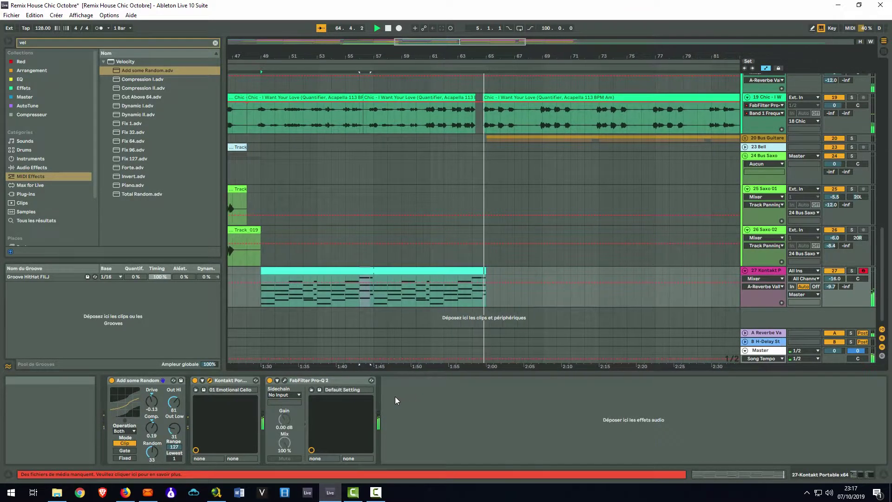
Listen to the Kontakt cello part up to its end at bar 65 of the arrangement.
key("space")
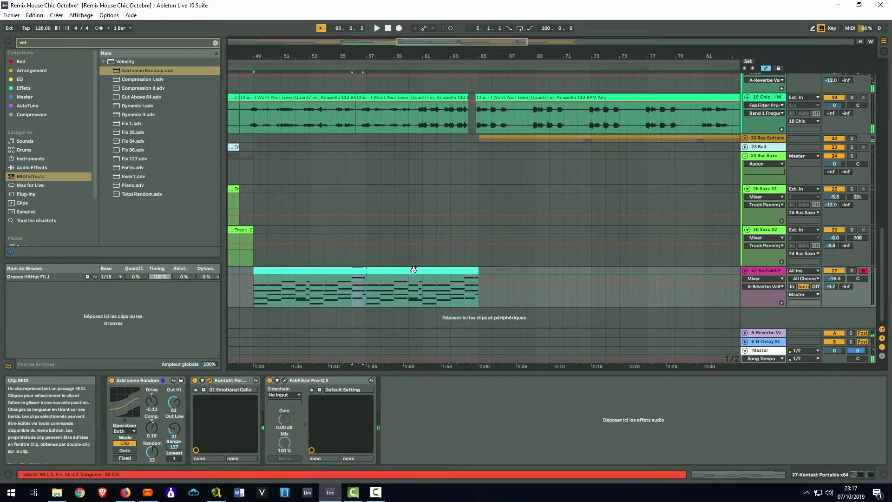